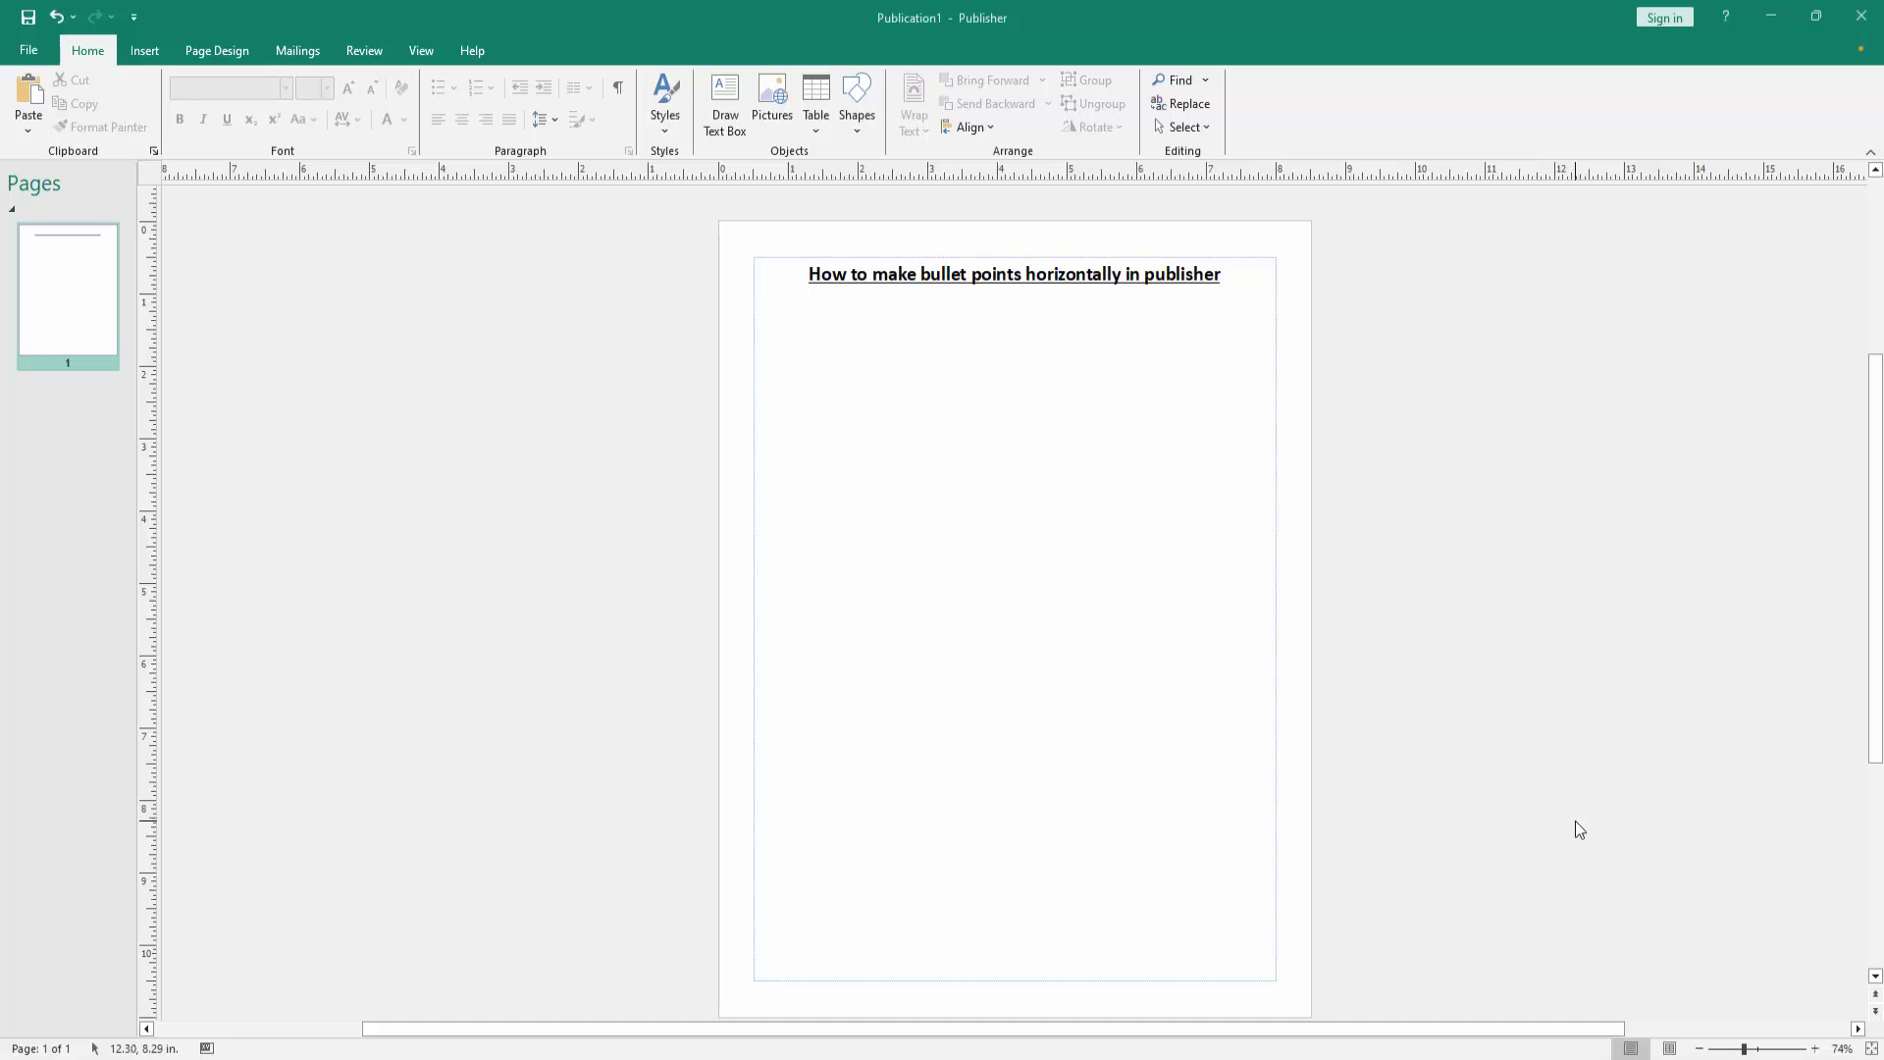
Insert a 5x2 table, moving it just below the heading and enlarging it
left_click(997, 545)
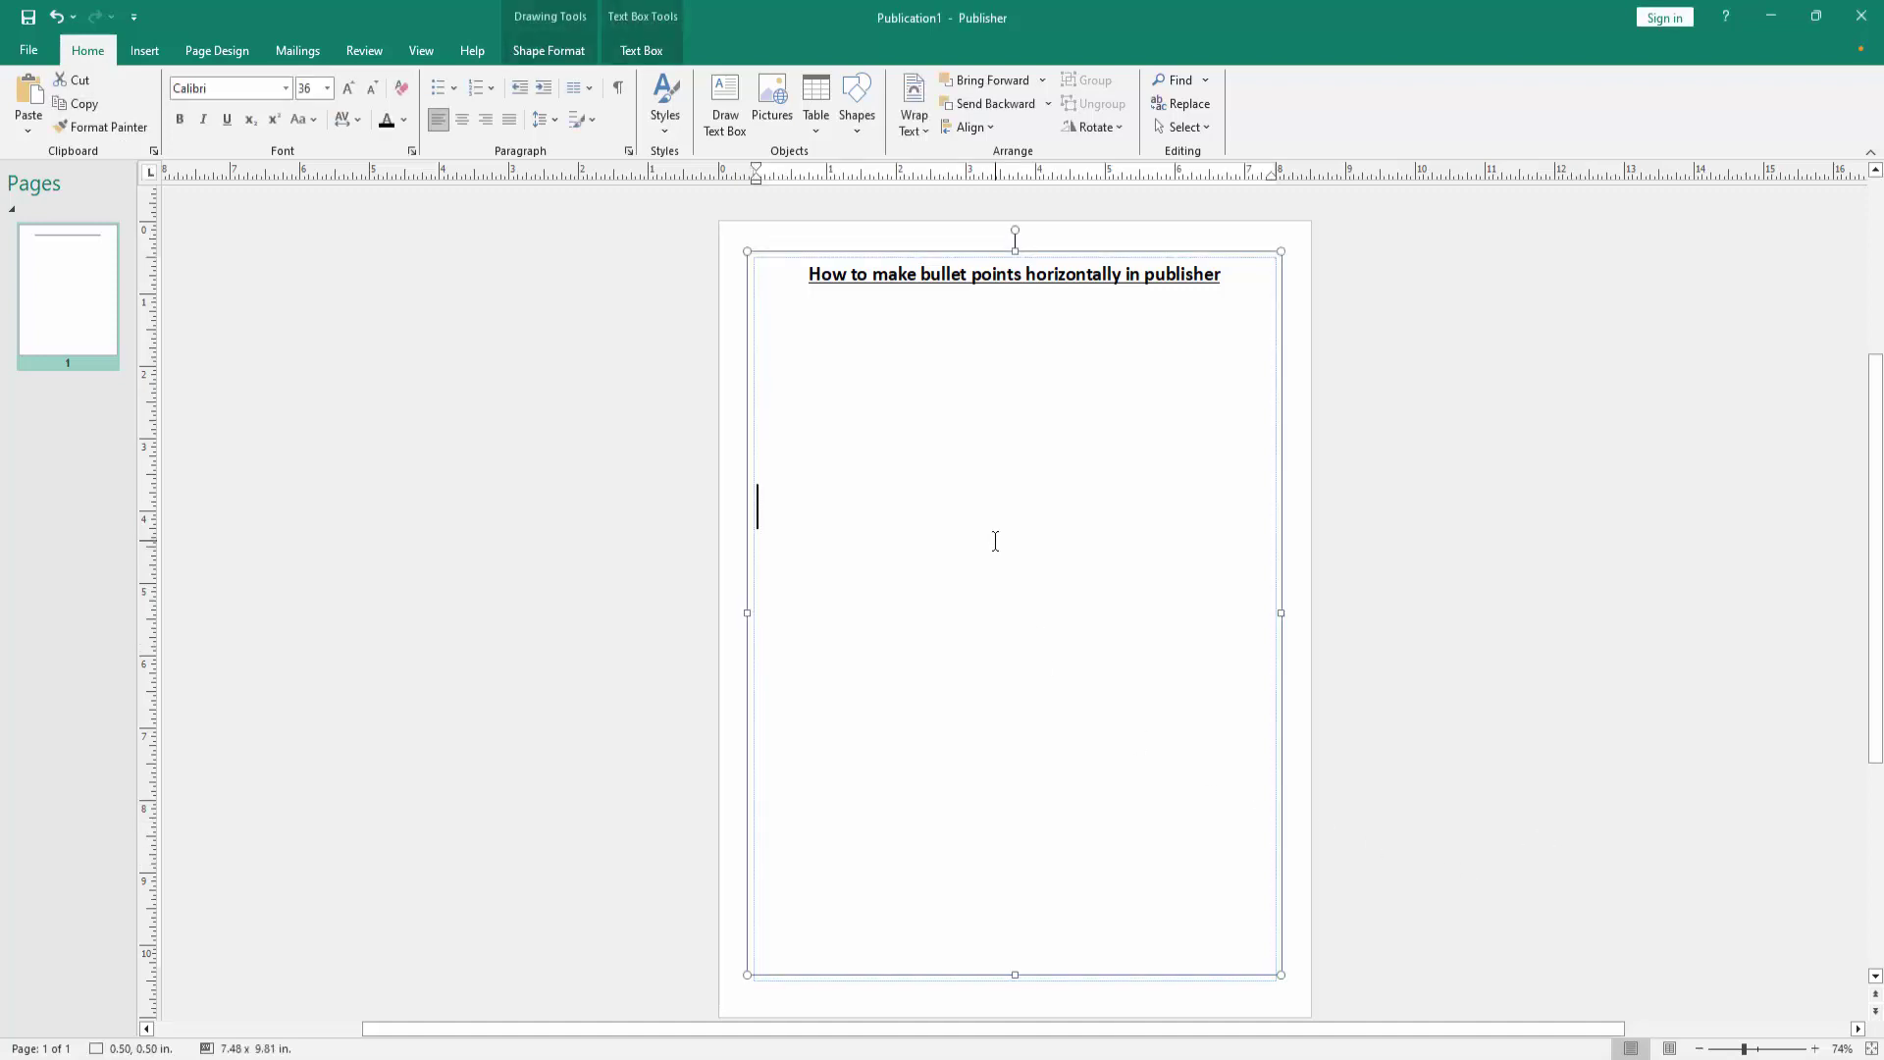
left_click(154, 54)
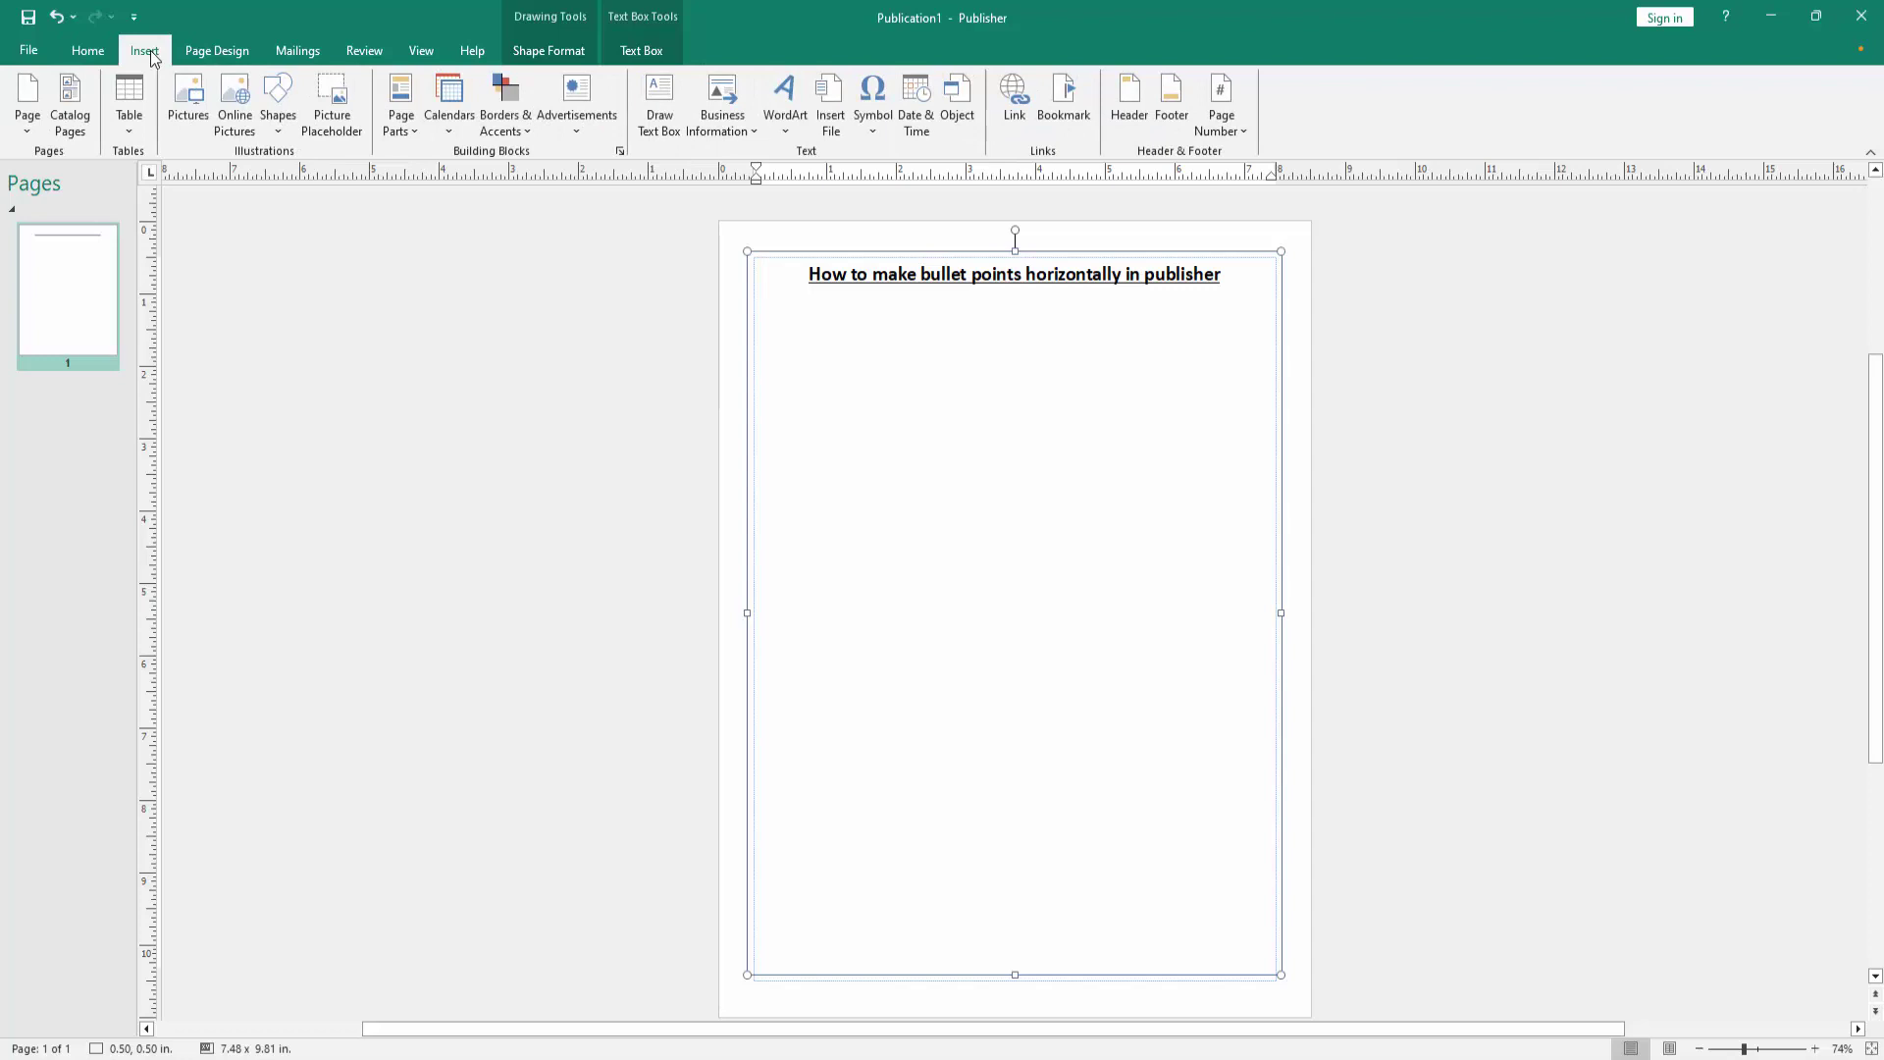
left_click(130, 107)
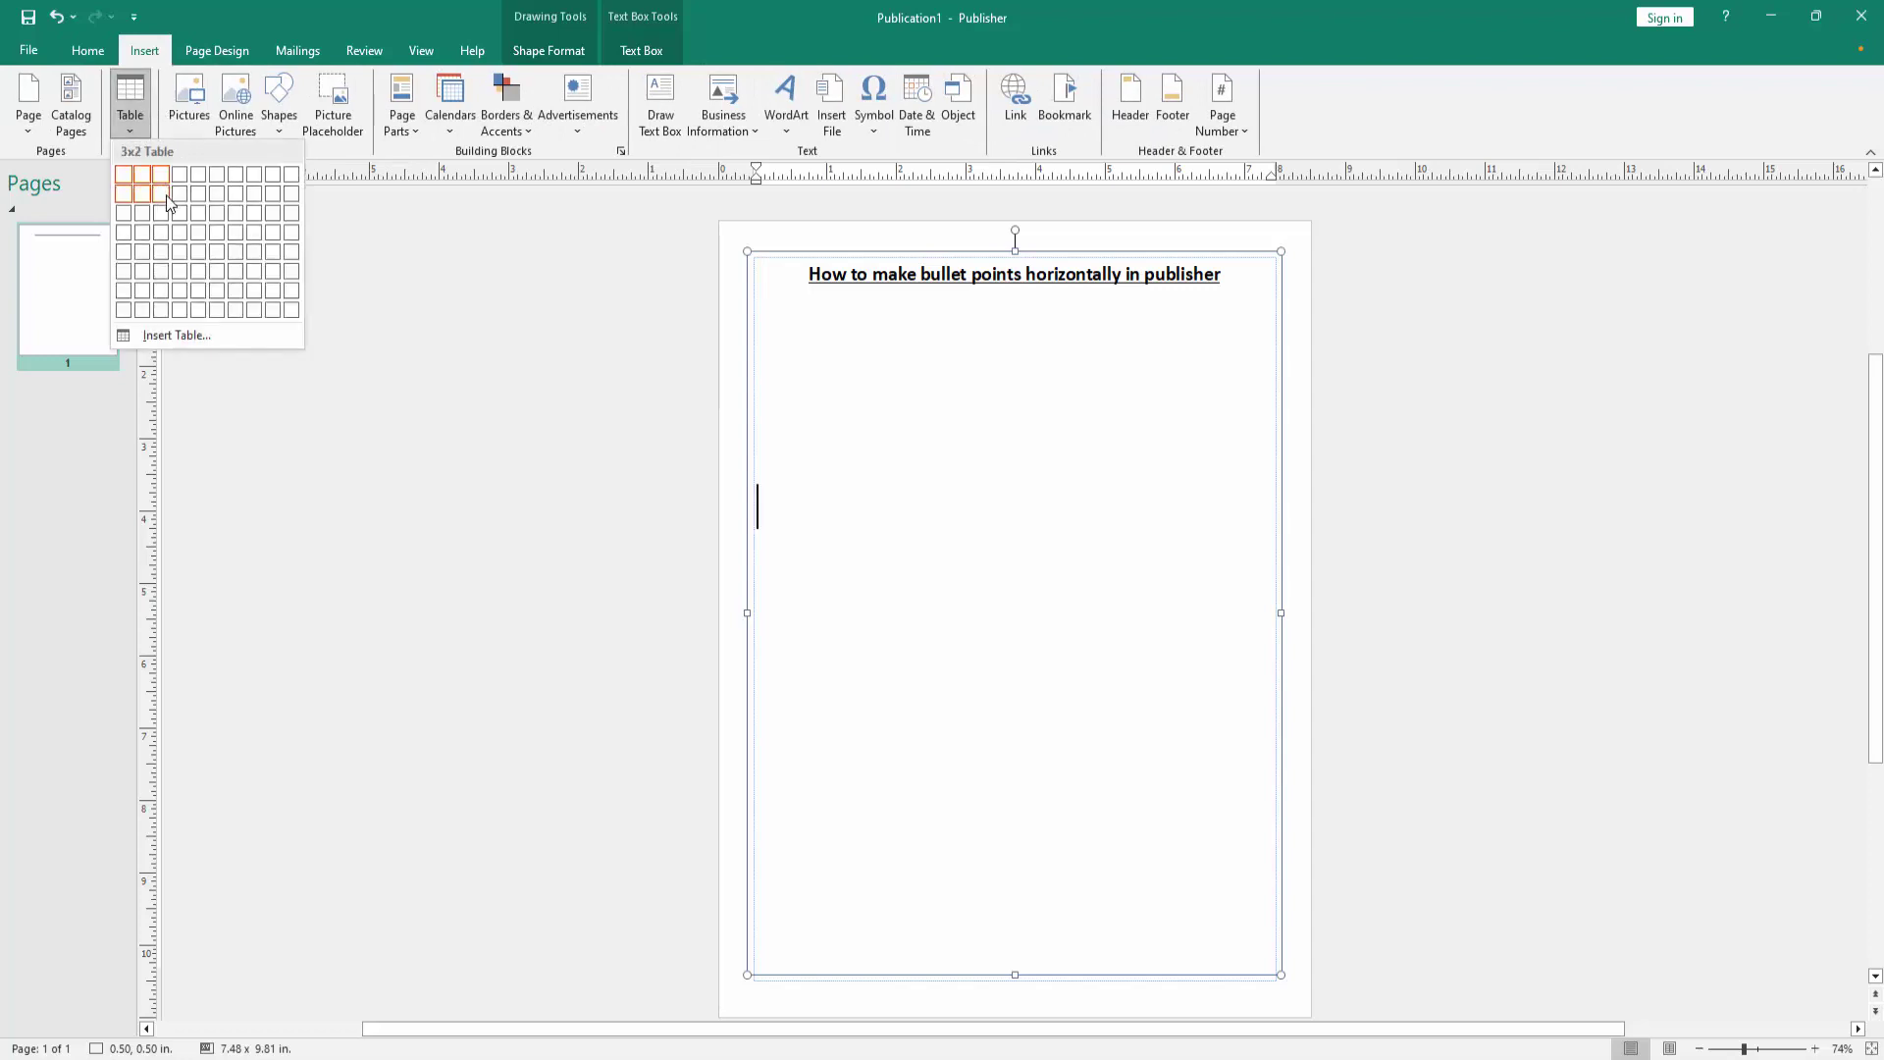
left_click(193, 199)
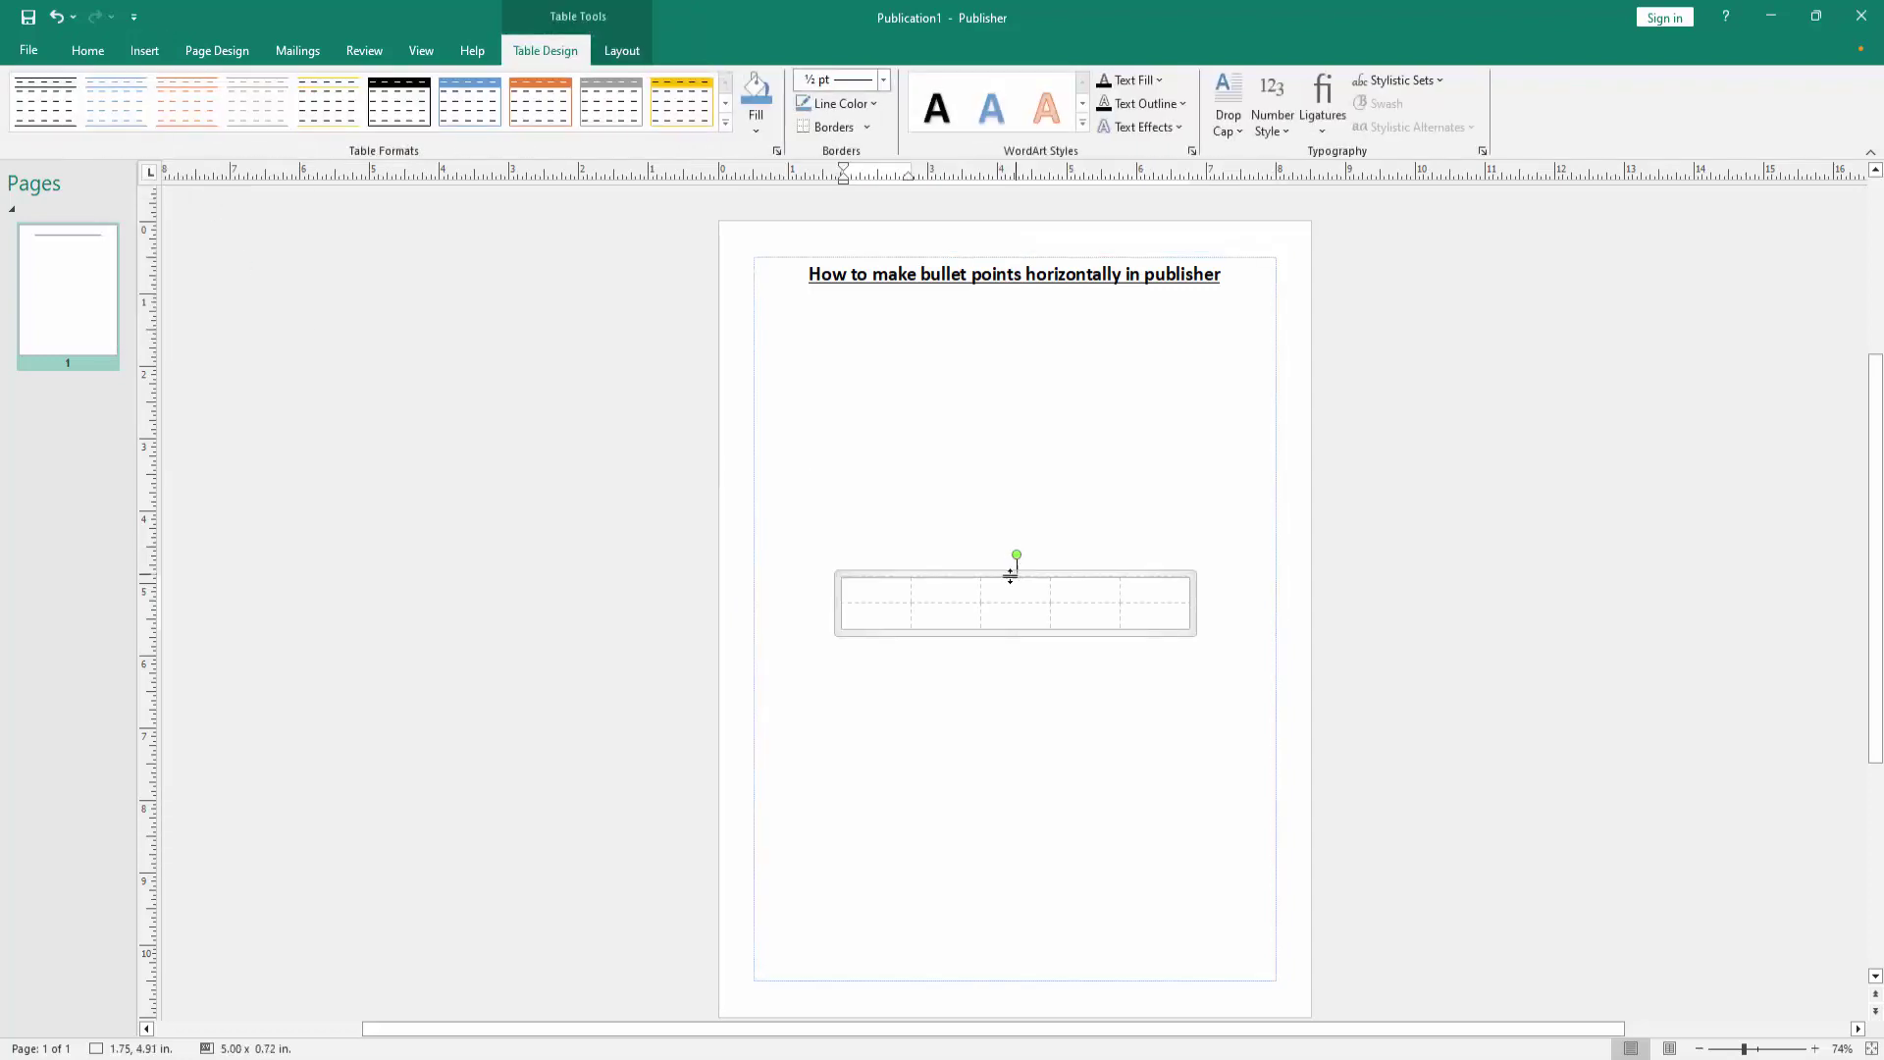
left_click_drag(991, 584, 970, 379)
left_click_drag(1178, 433, 1228, 468)
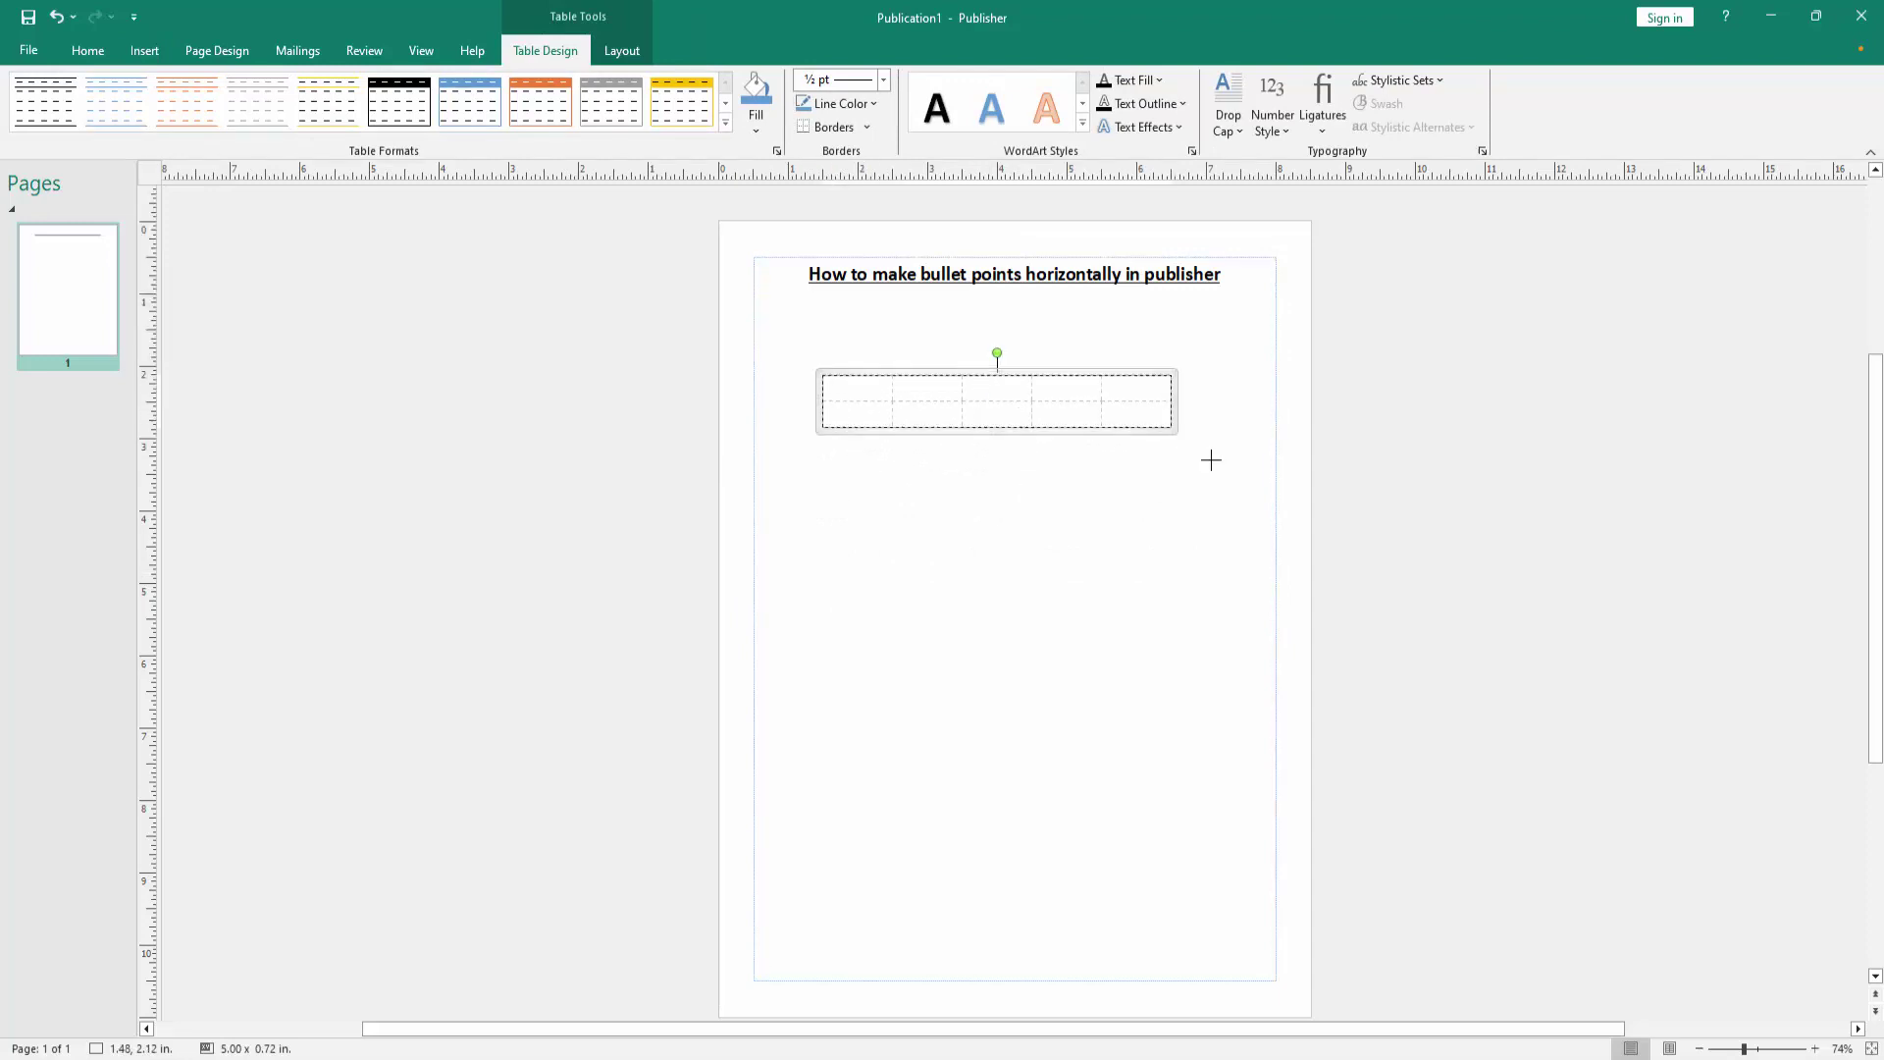
Apply small-dot bullets to the table's first row
left_click_drag(876, 404, 1166, 411)
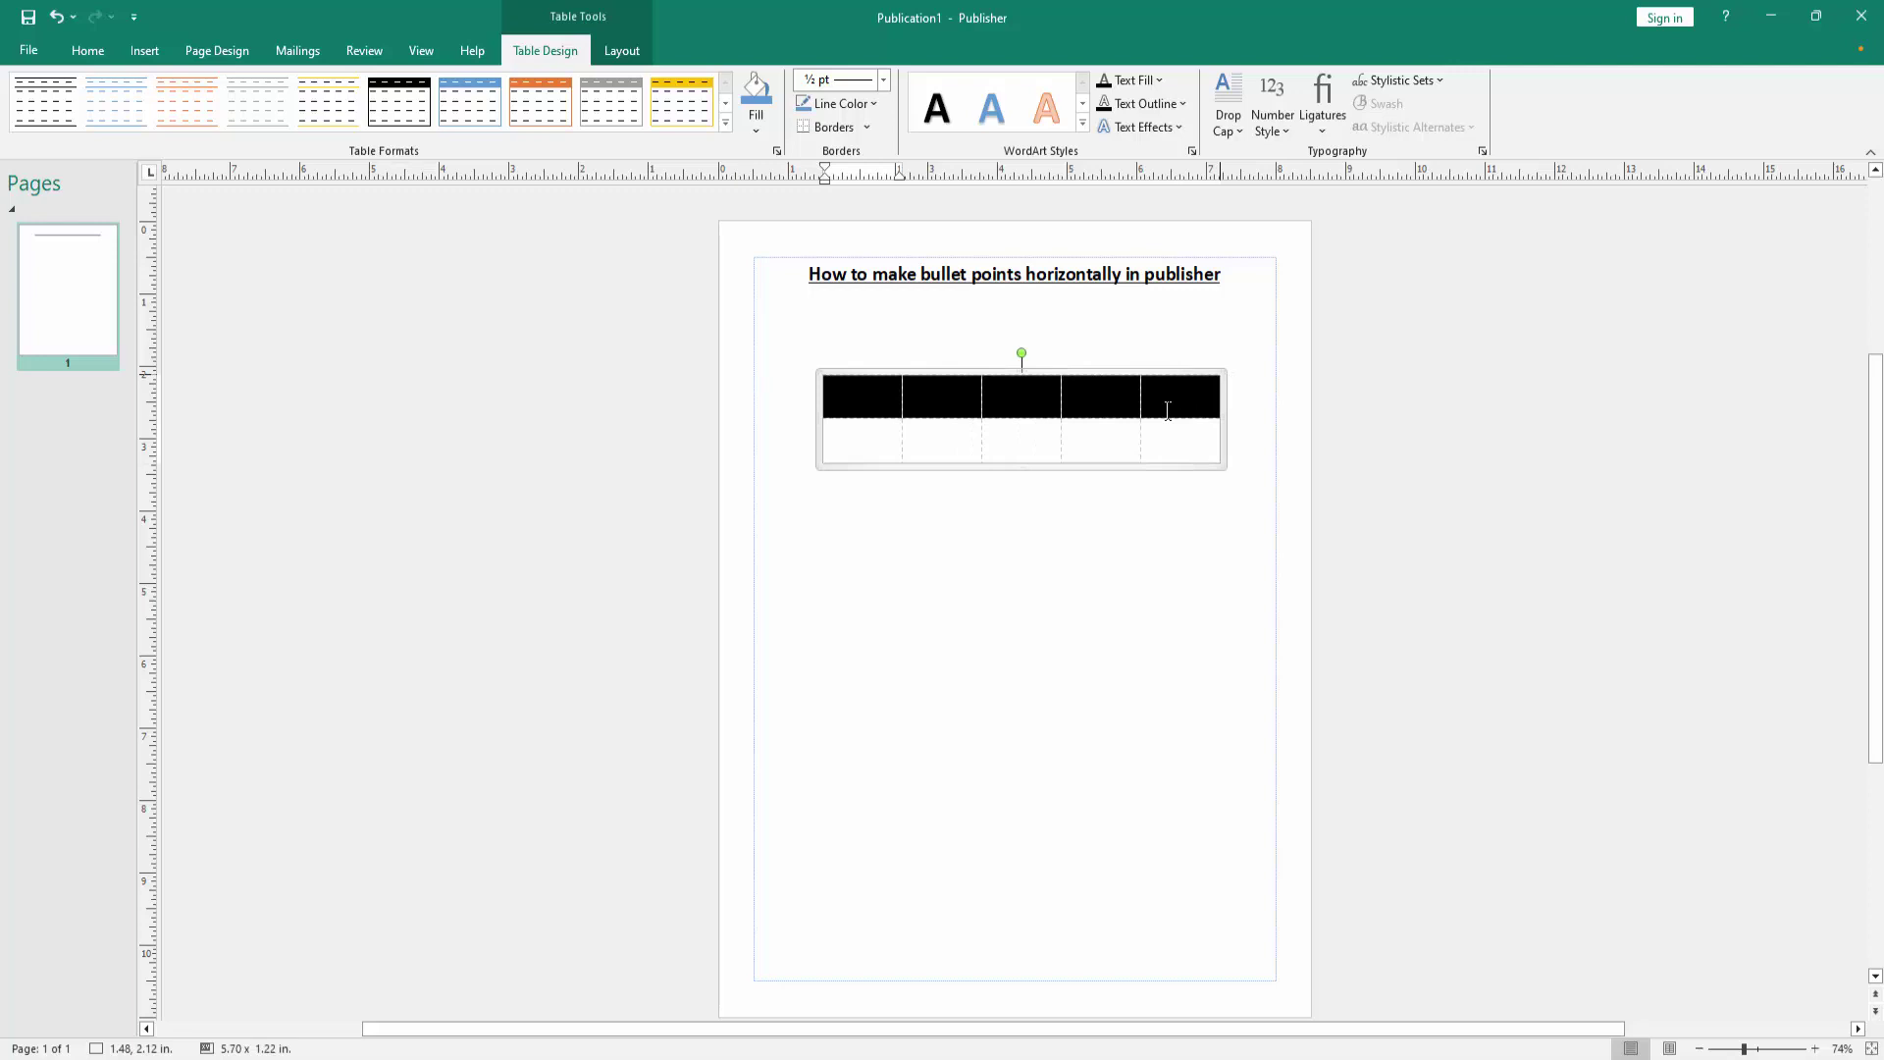
left_click(86, 53)
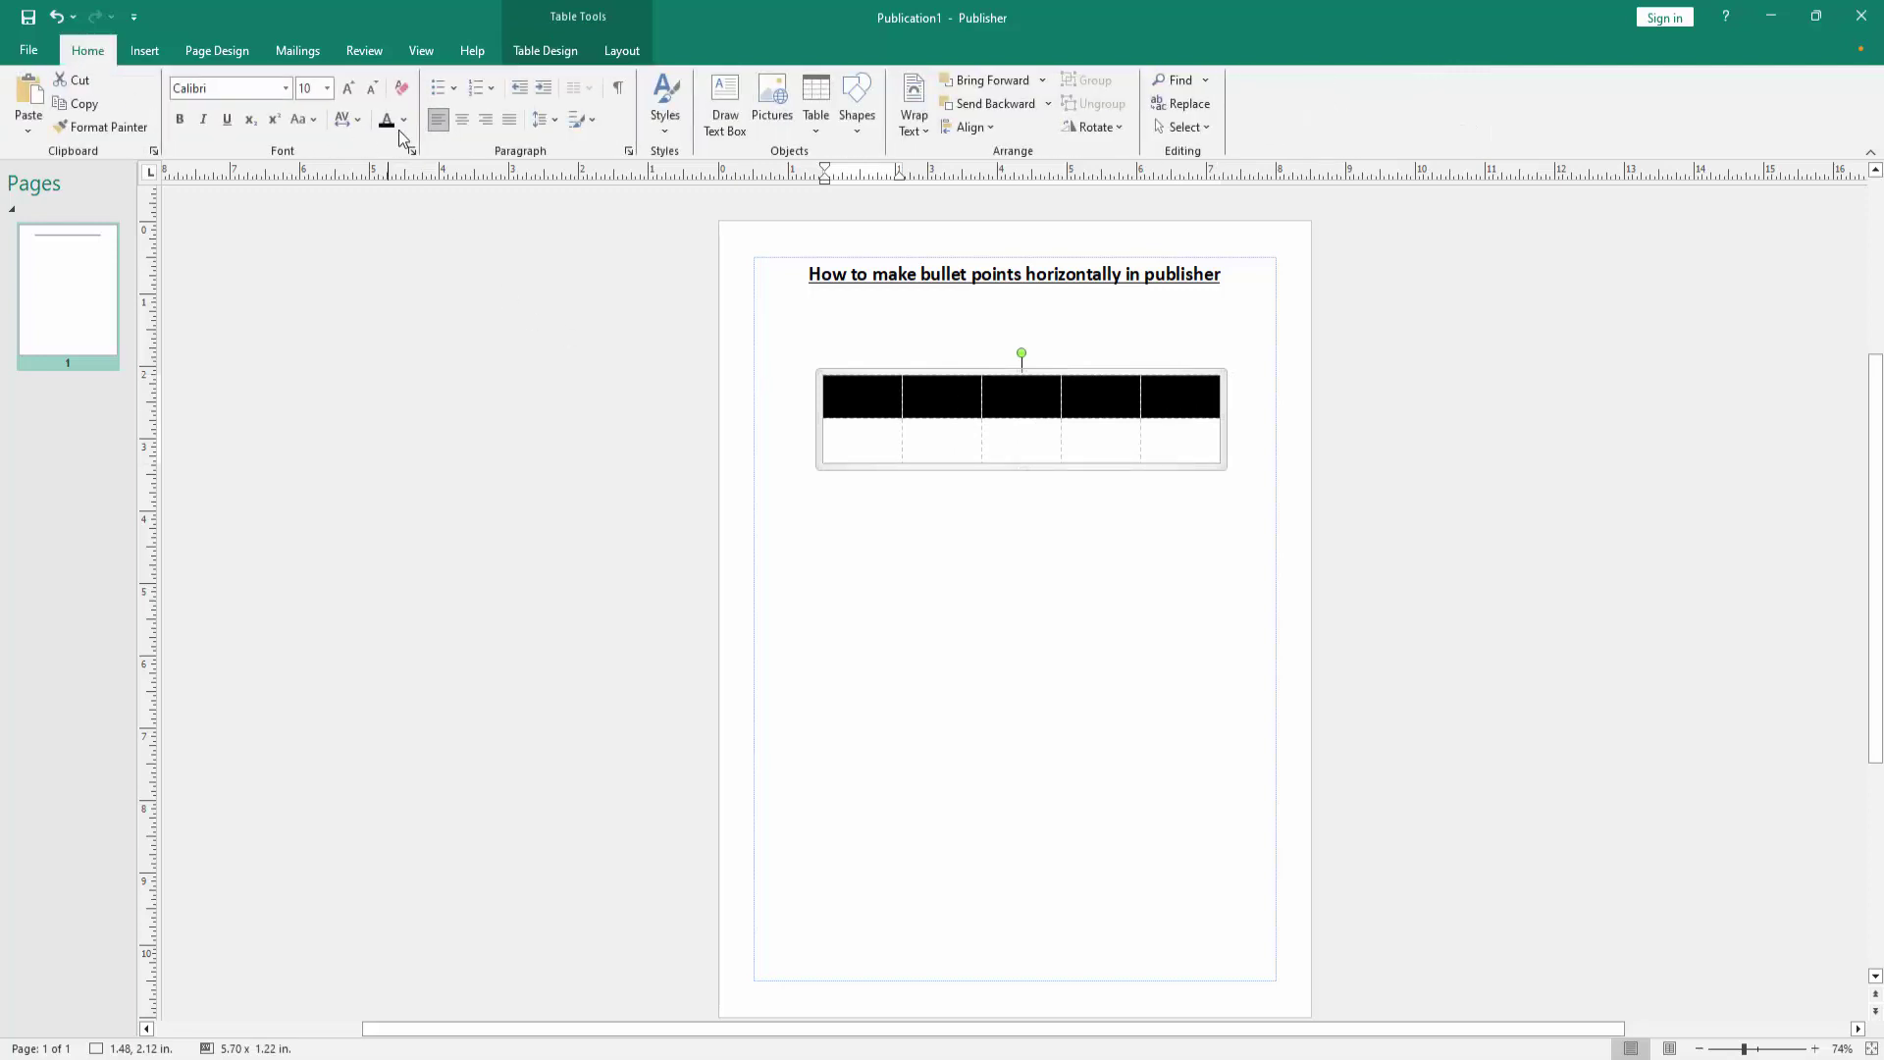
left_click(448, 88)
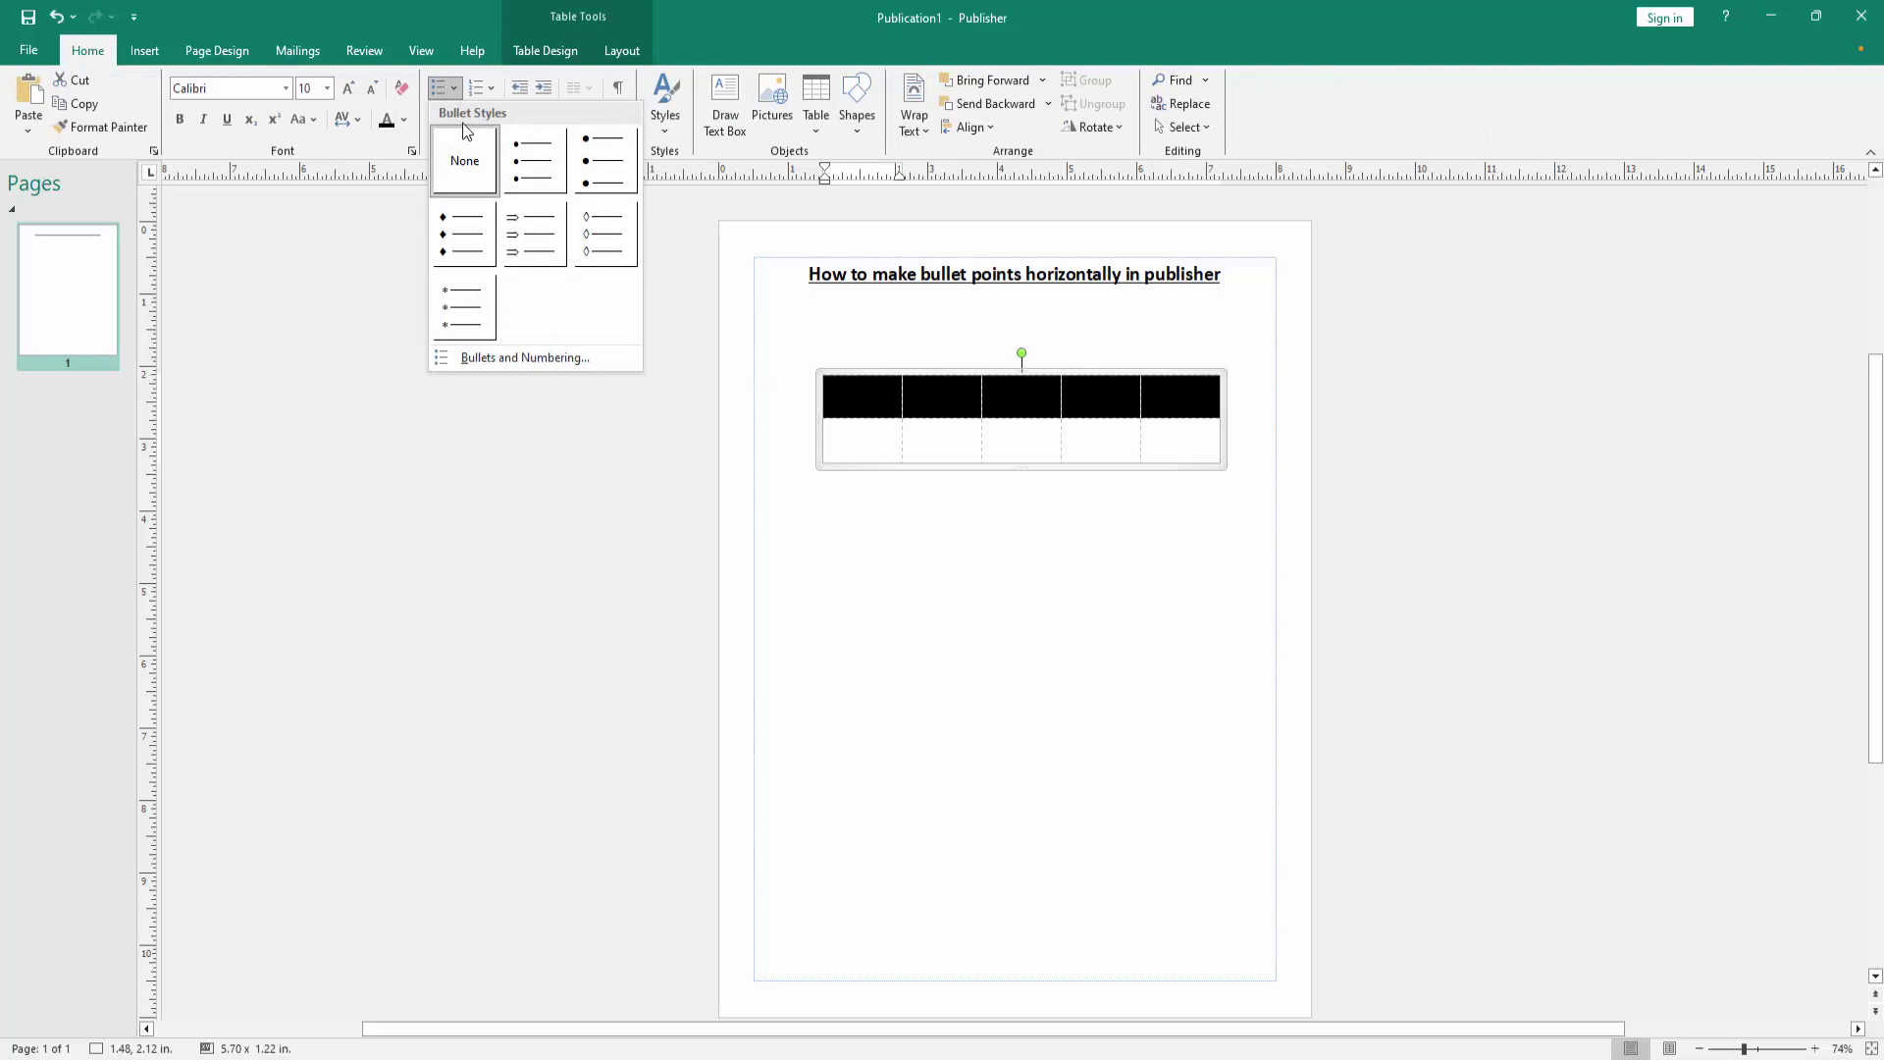
left_click(534, 159)
left_click(866, 393)
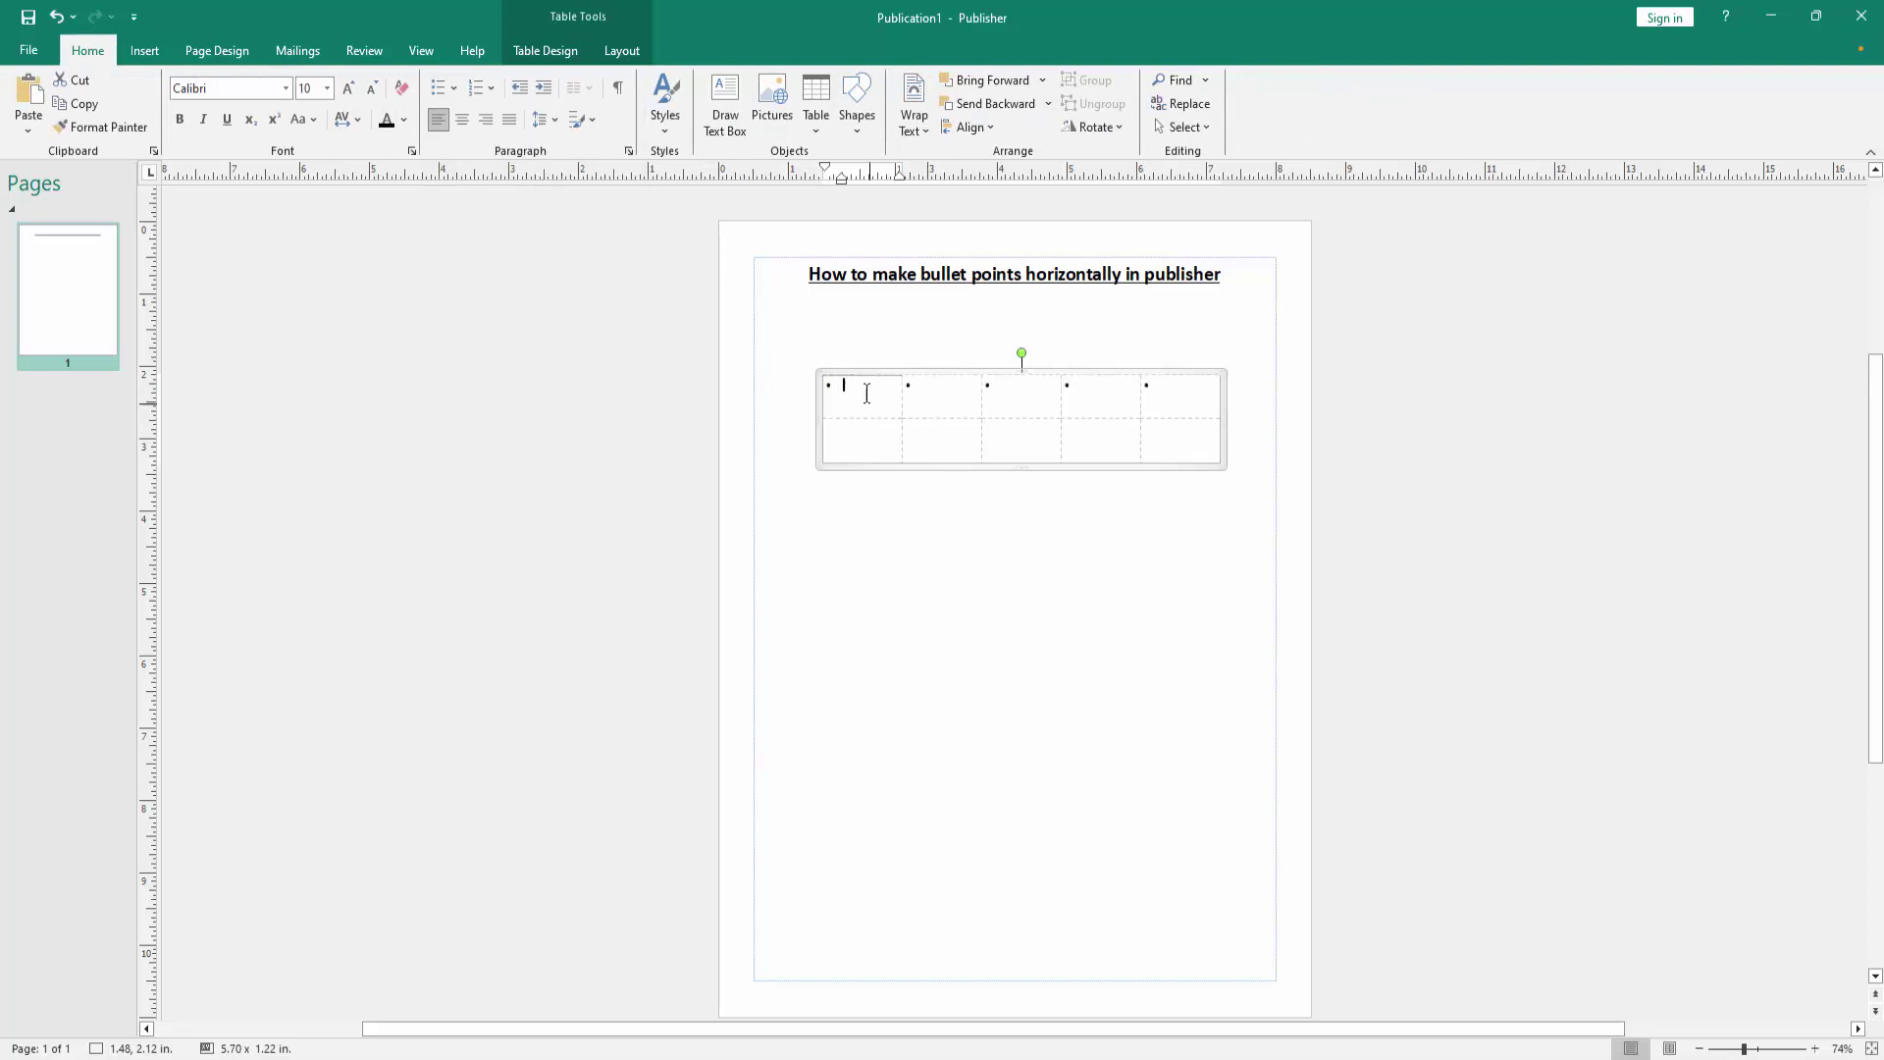
type("one")
Type 'one', 'Two' and 'Three' into the first three top-row cells
key("Tab")
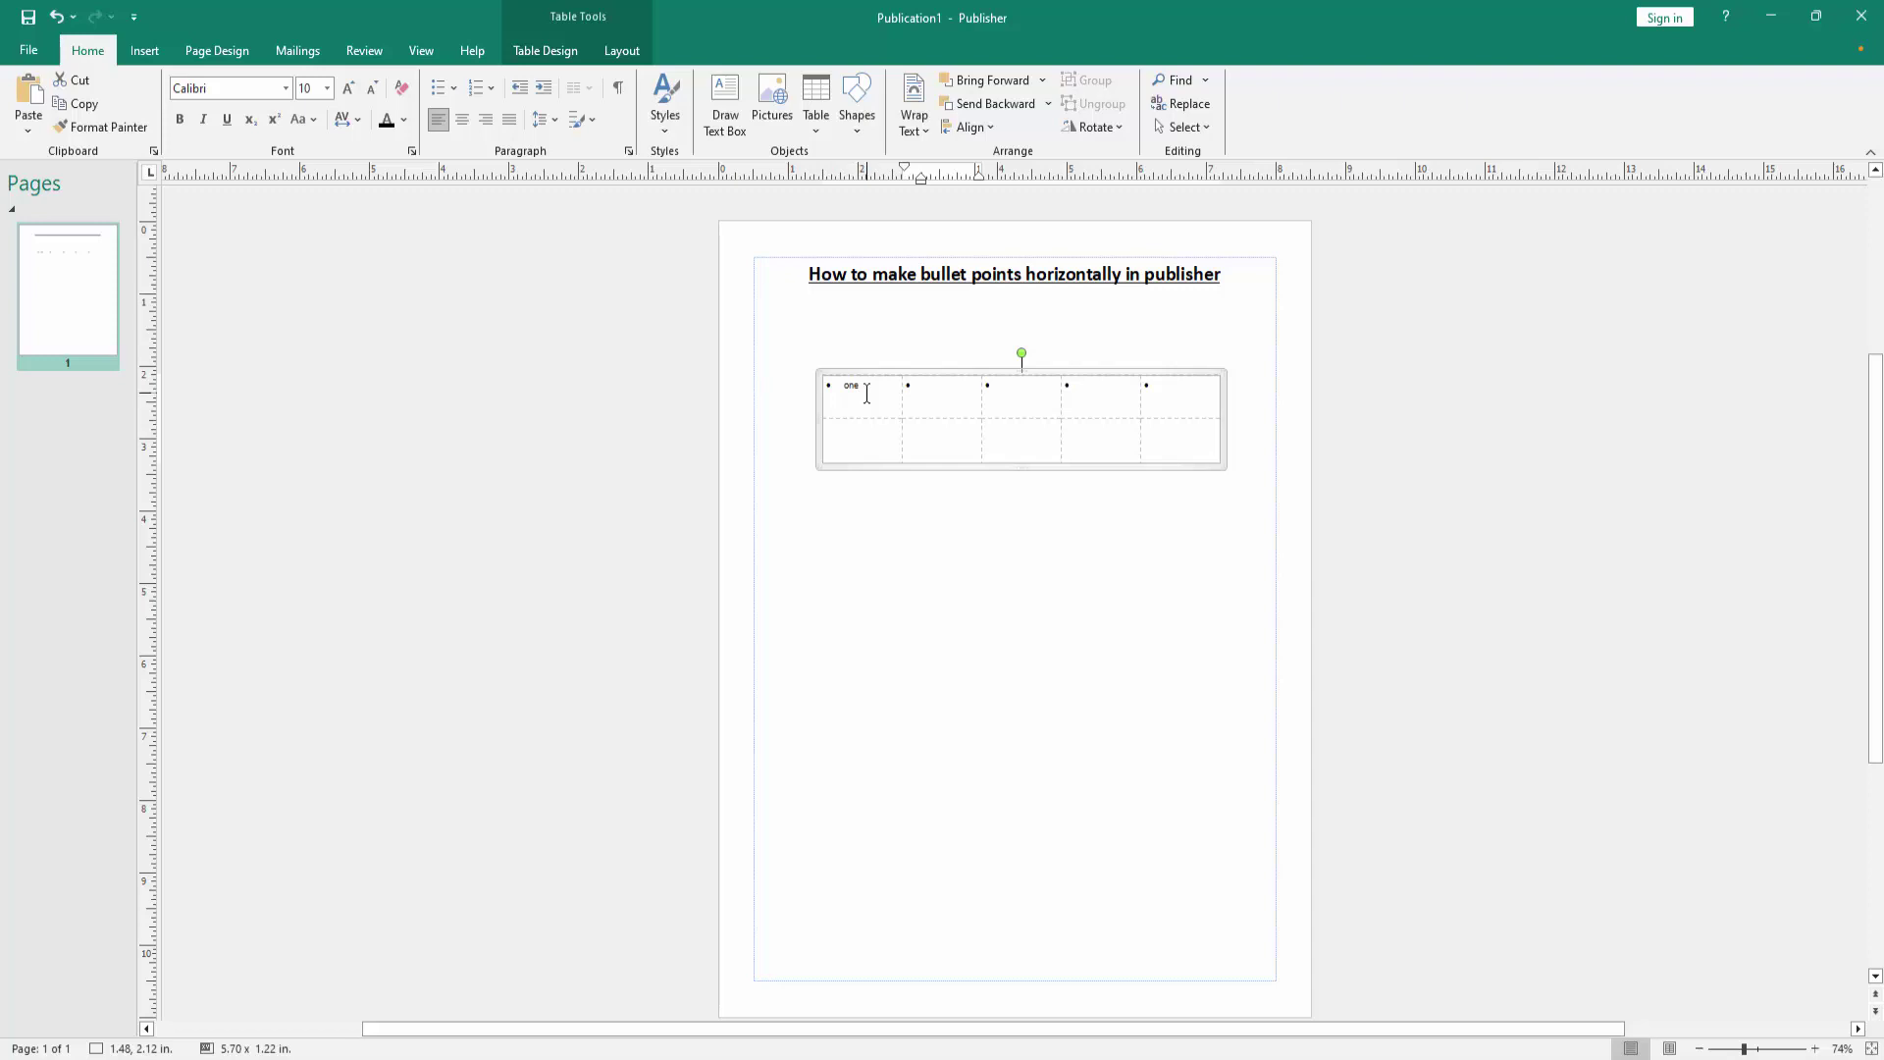
type("Two")
key("Tab")
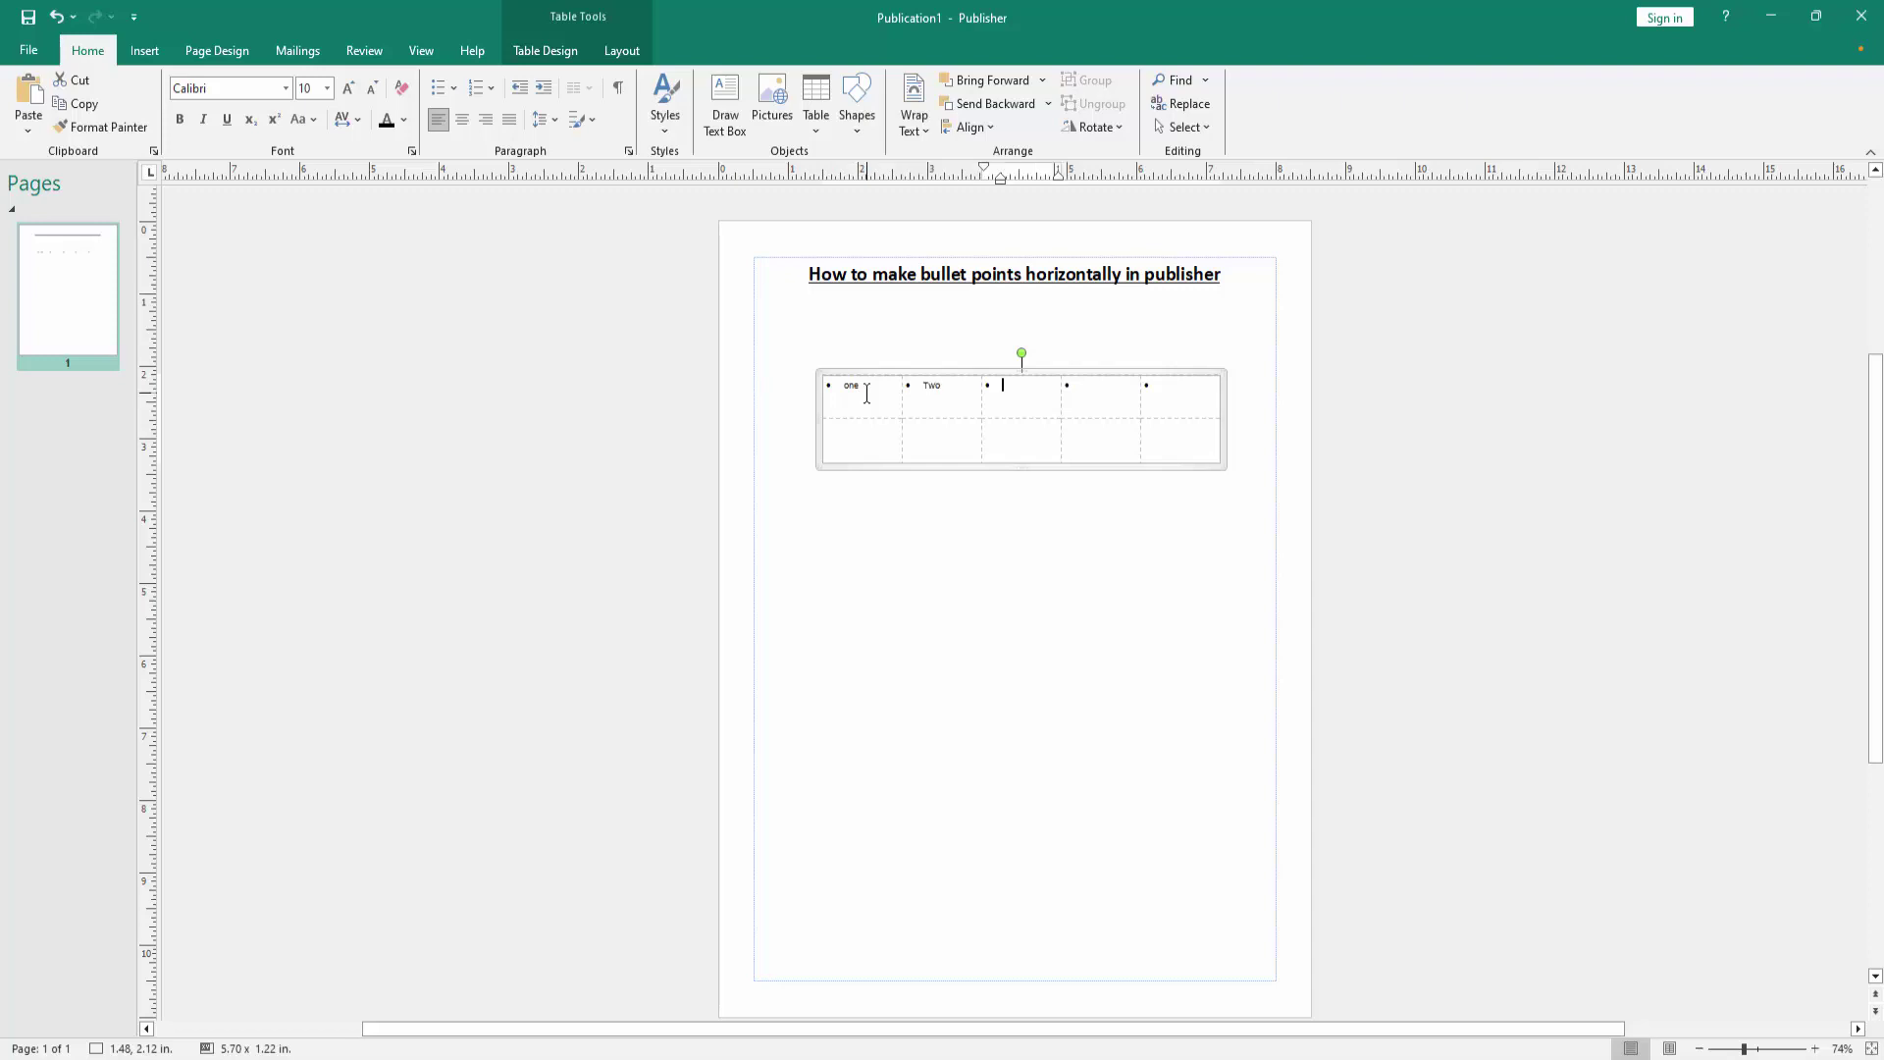
type("Three")
key("Tab")
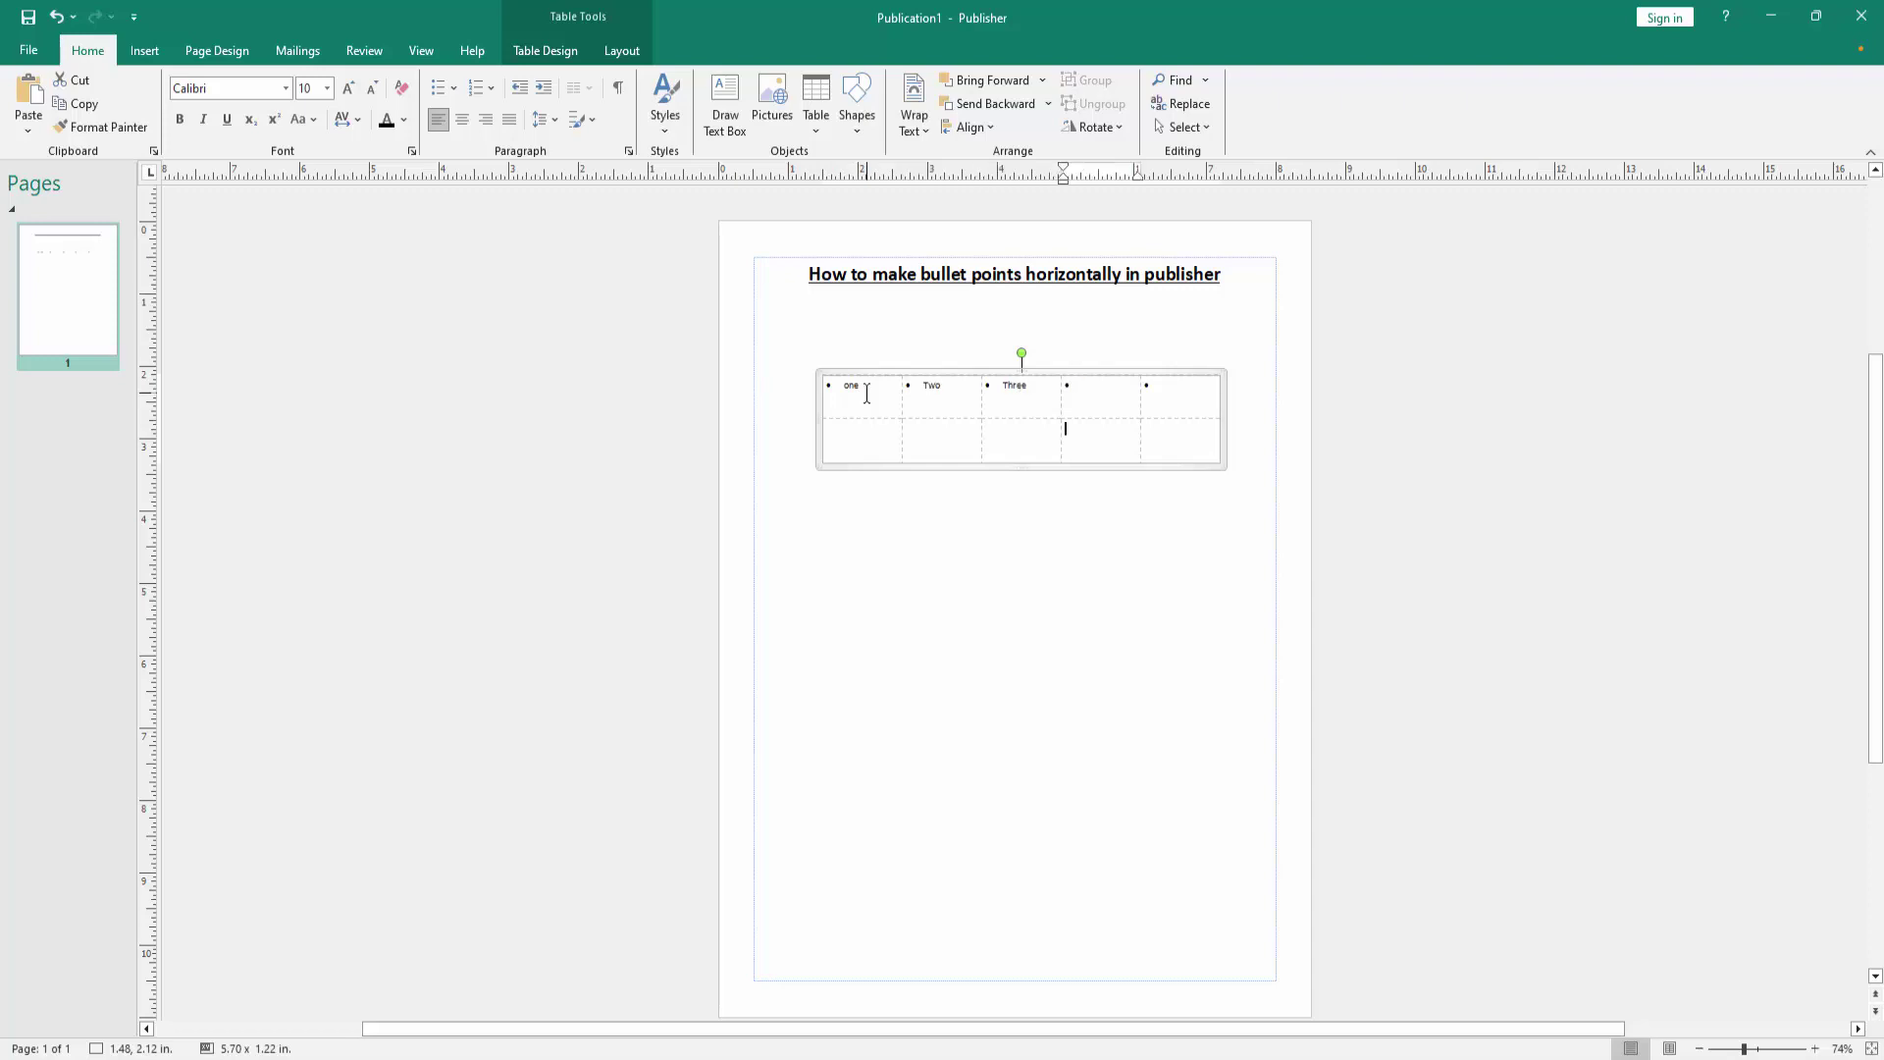
Apply No Border to the entire table, then deselect it
left_click_drag(1186, 433, 854, 420)
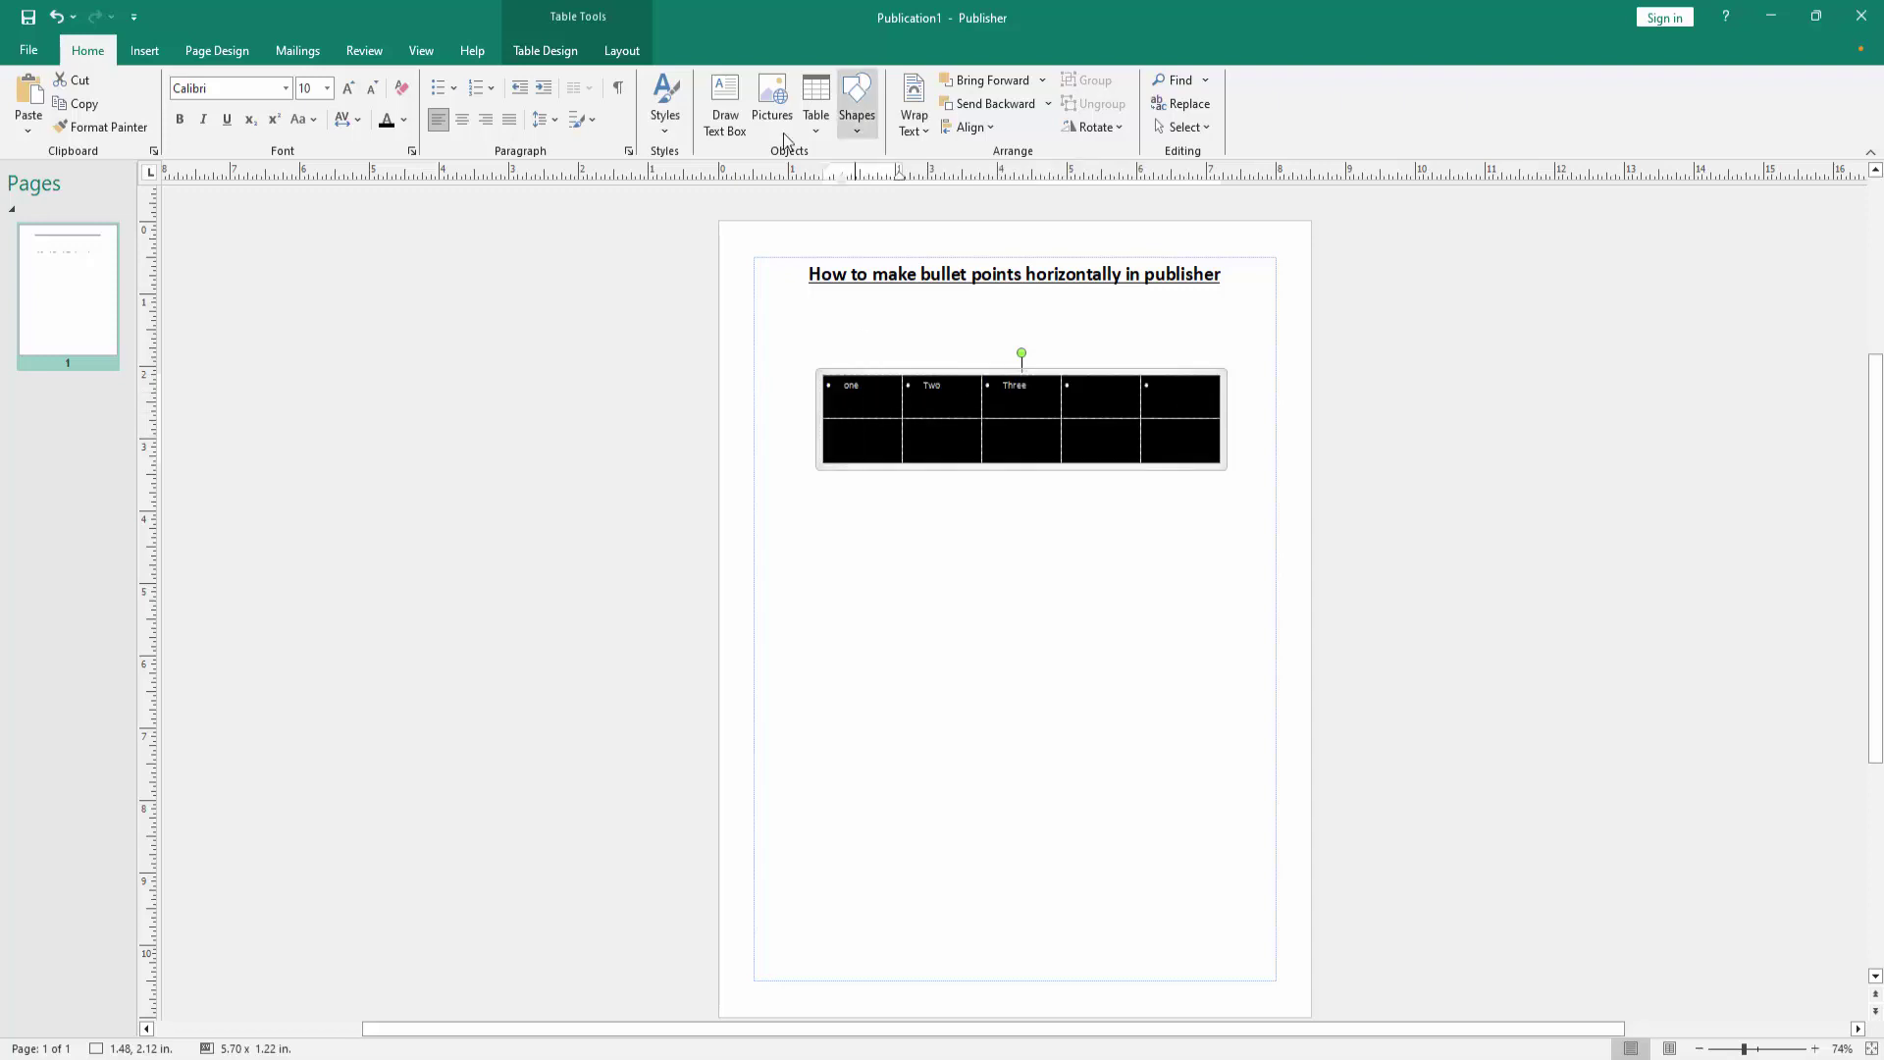
left_click(566, 51)
left_click(870, 128)
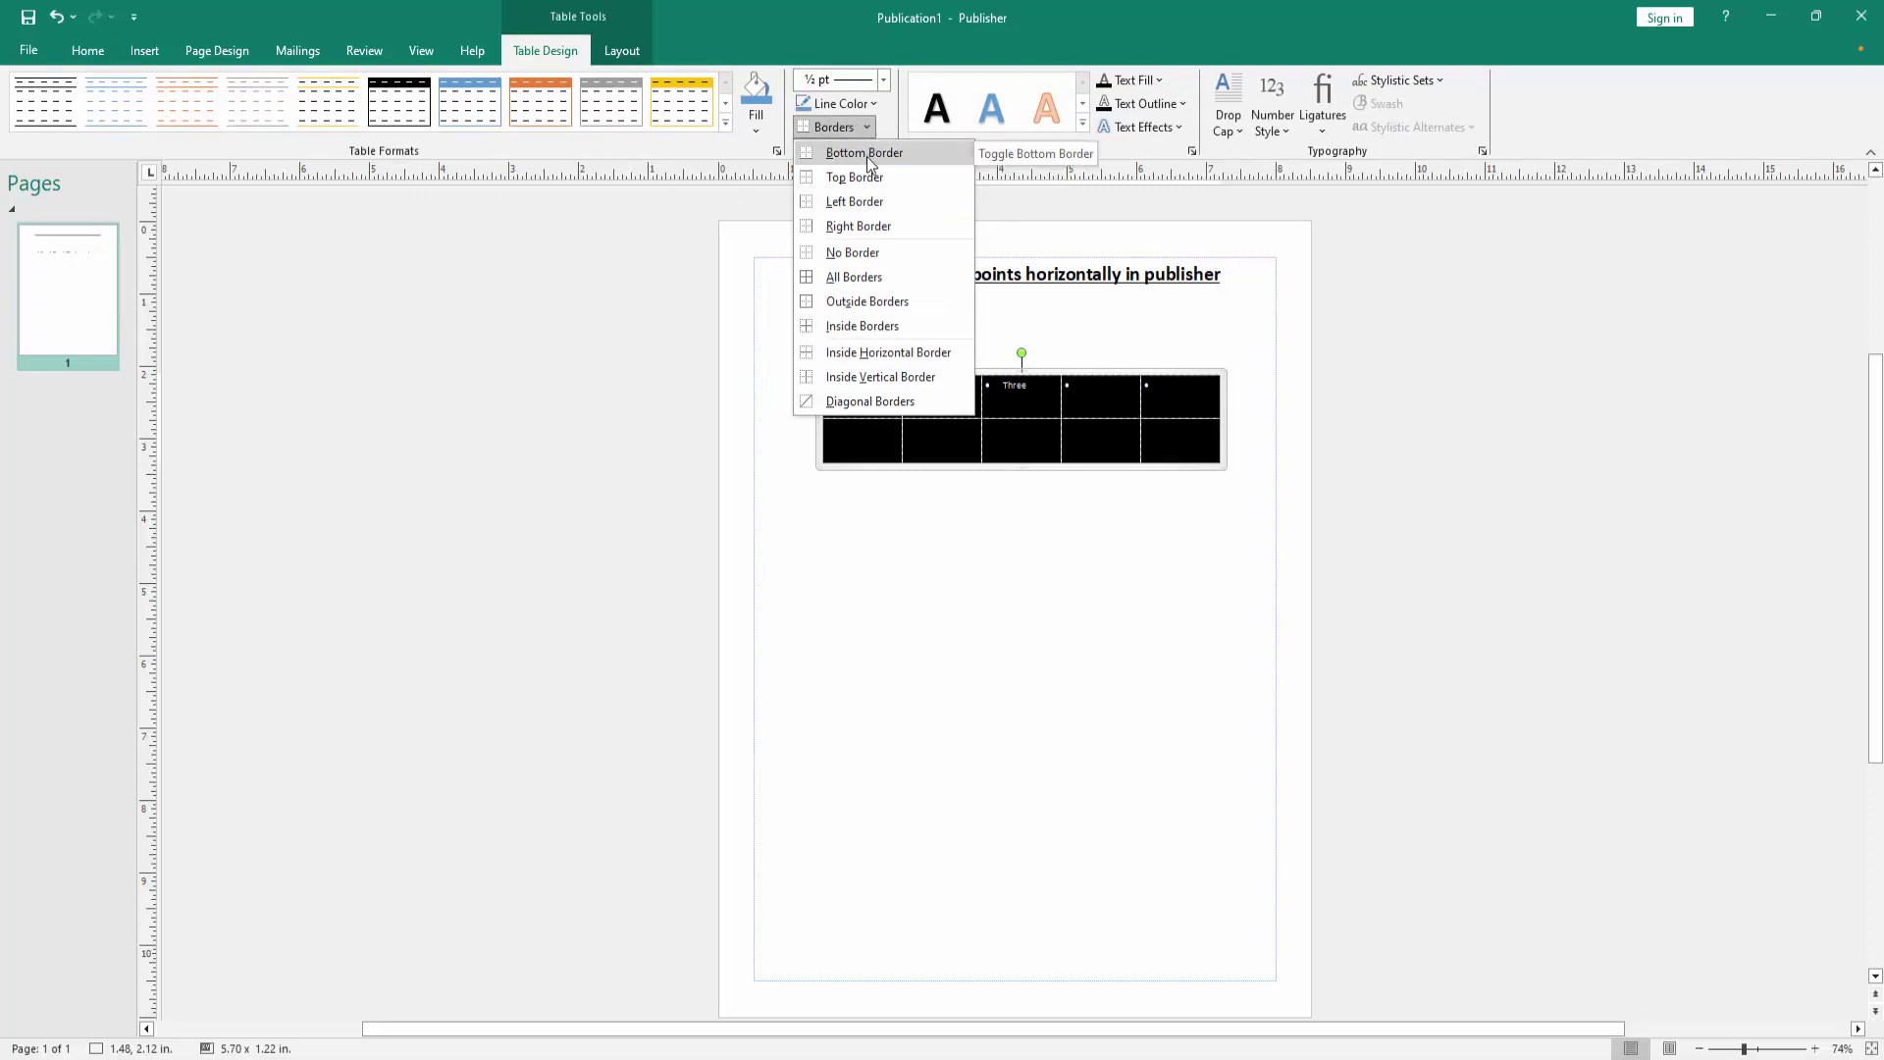
left_click(875, 258)
left_click(1038, 686)
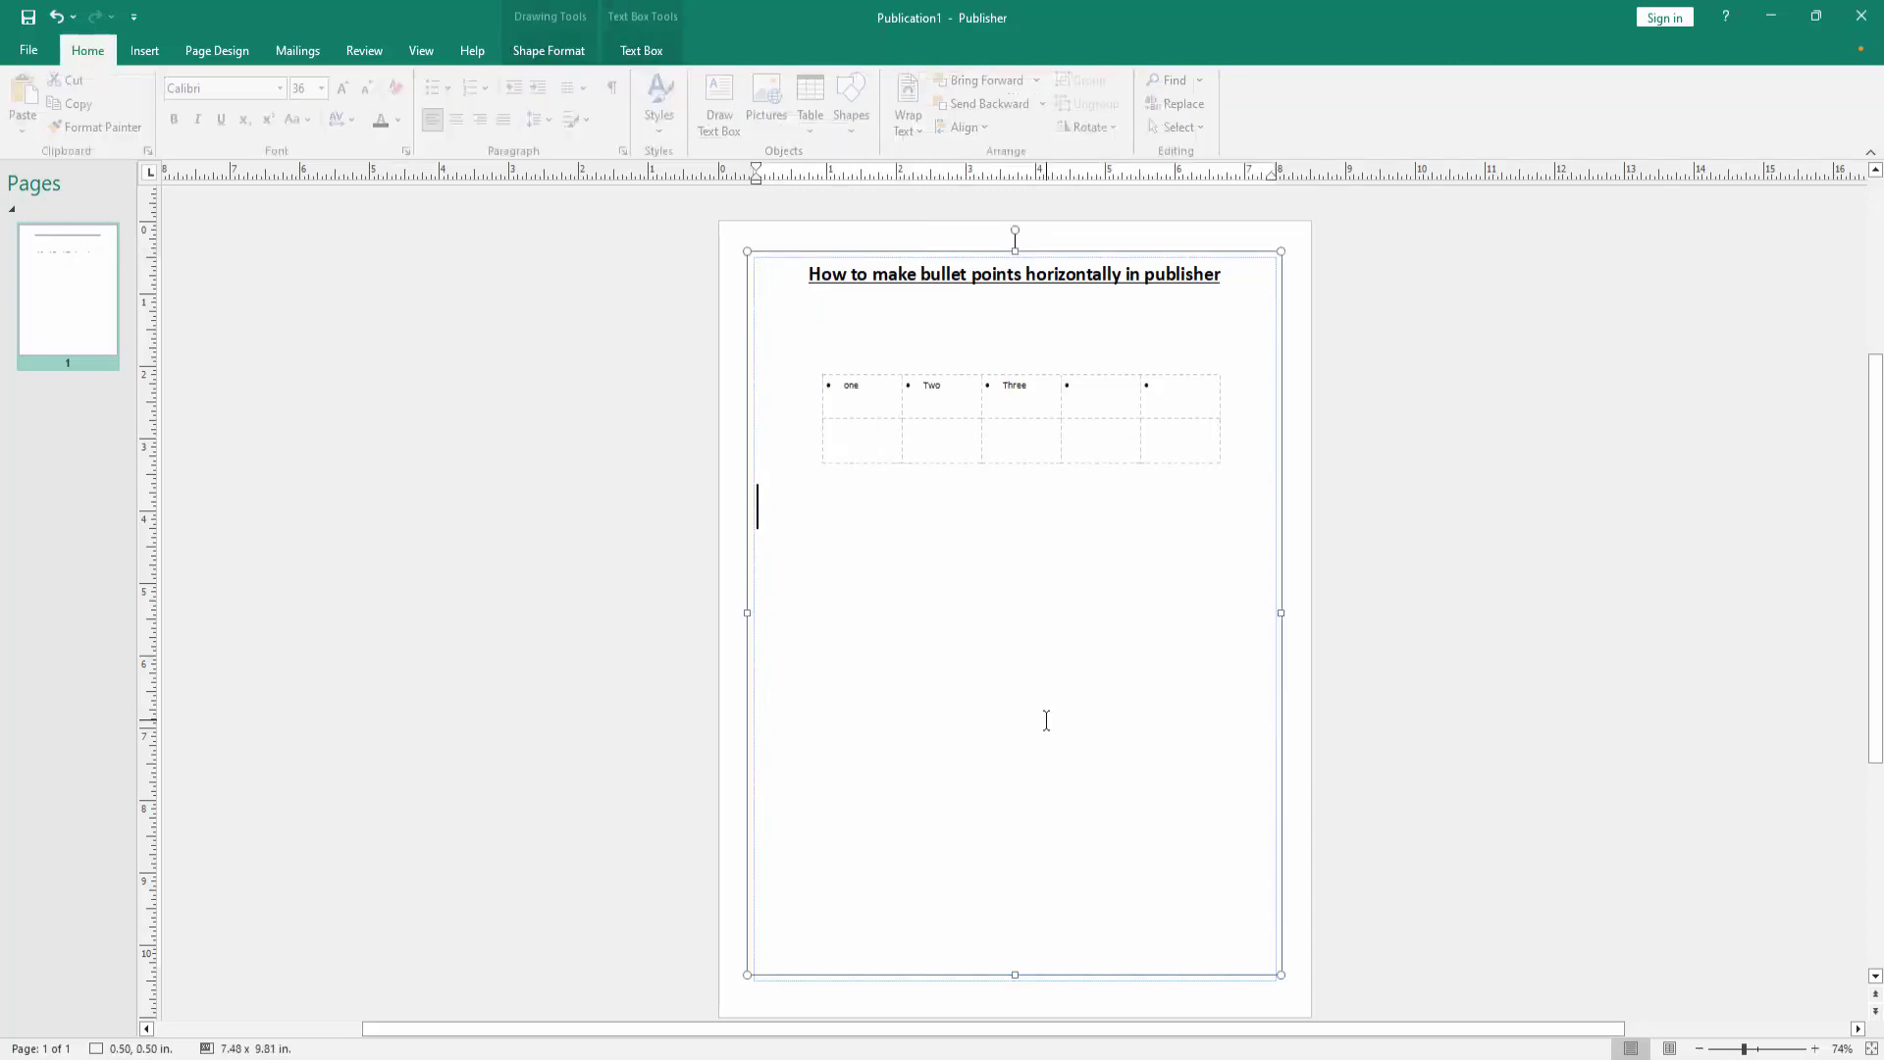